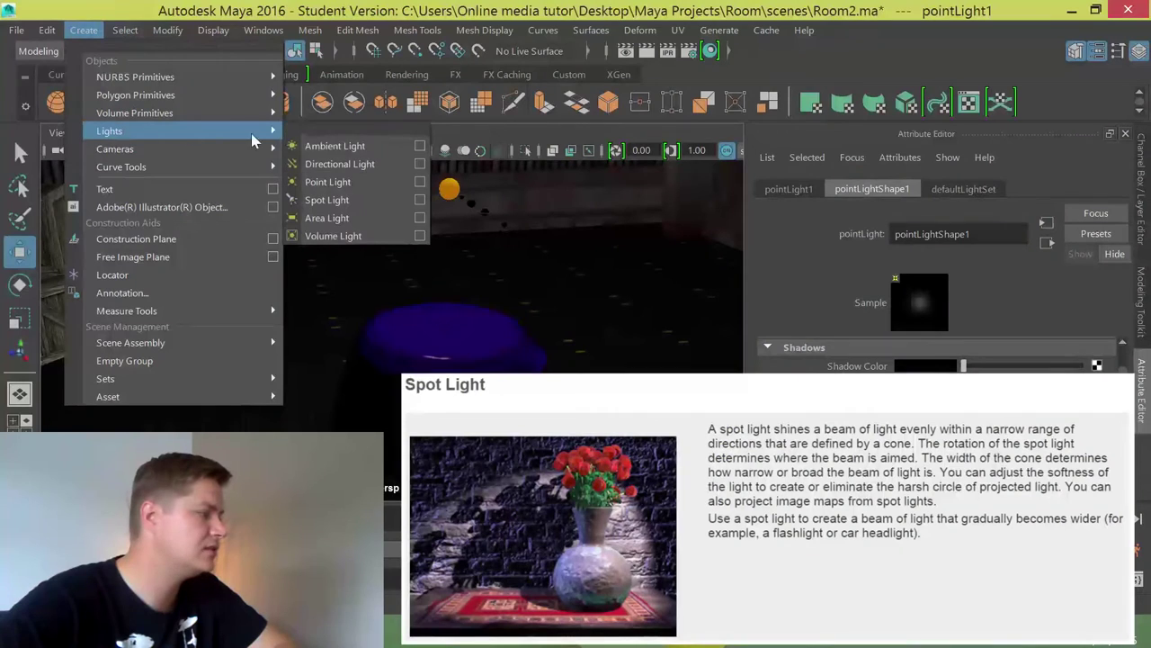
Create a spot light in the room scene and switch to the side view.
{"action": "left_click", "coordinate": [331, 195]}
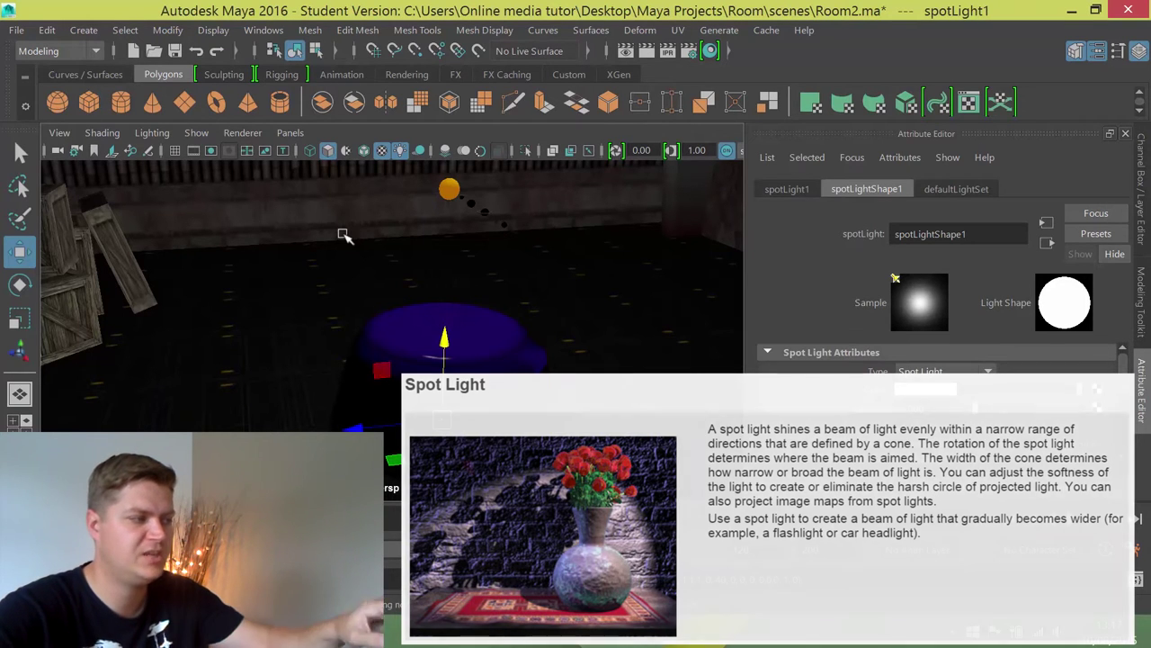
{"action": "left_click_drag", "start_coordinate": [480, 357], "coordinate": [491, 296], "text": "alt"}
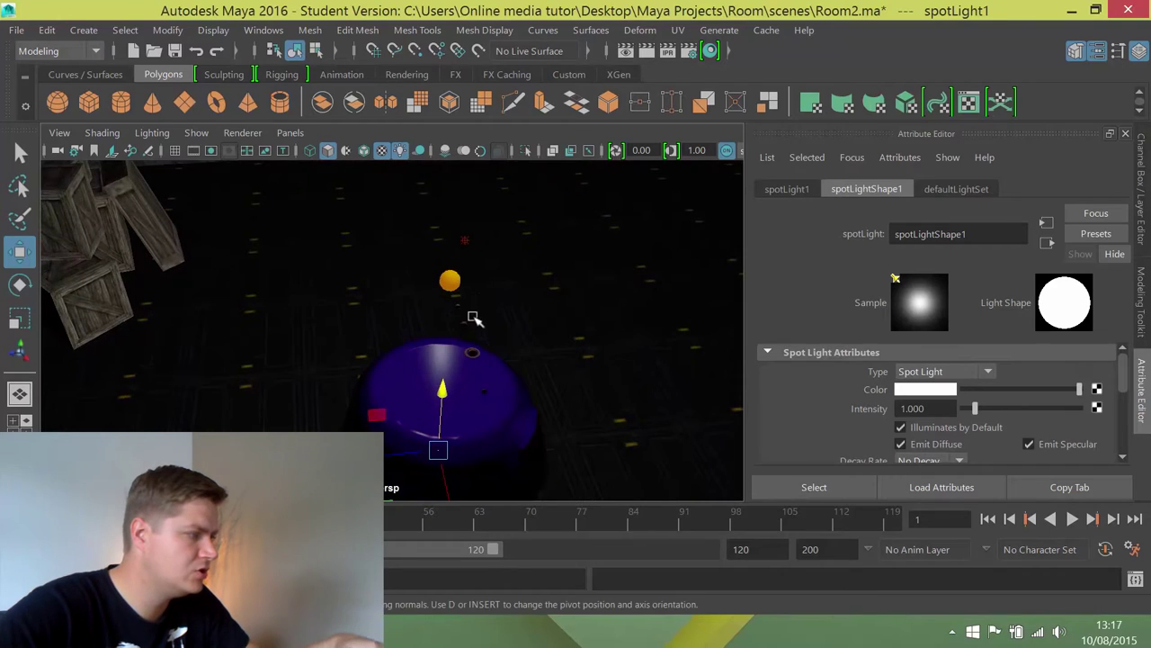
{"action": "key", "text": "space"}
{"action": "key", "text": "space"}
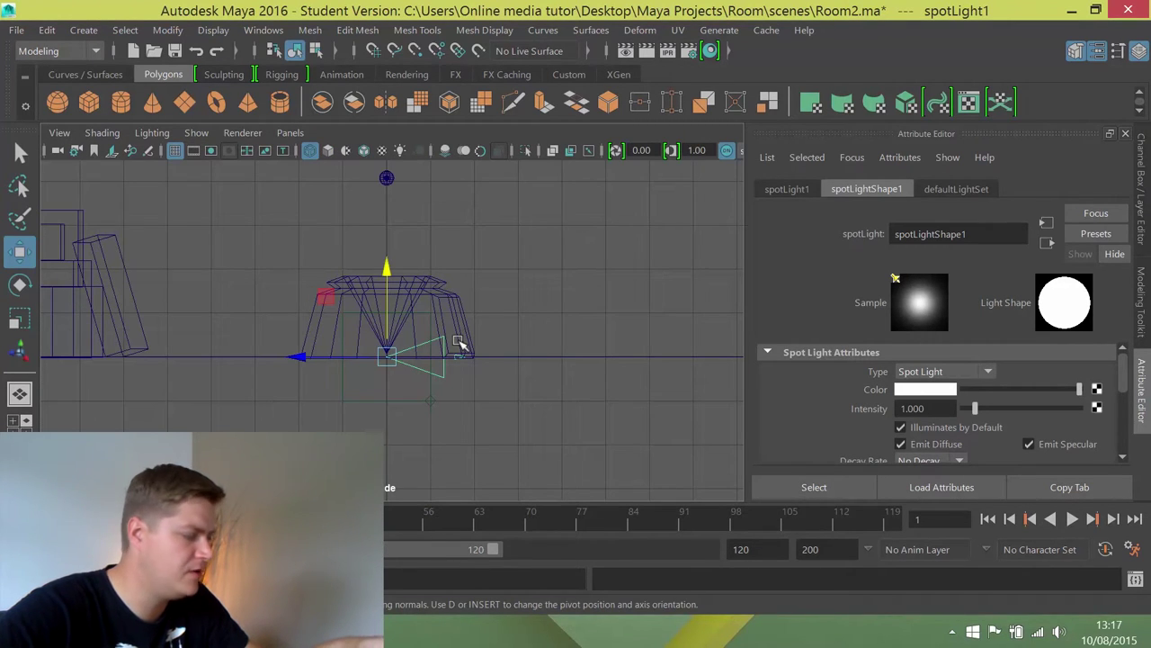
Point the spot light straight up with Rotate X at 90 and raise it inside the base to Translate Y of about 0.65.
{"action": "key", "text": "e"}
{"action": "left_click_drag", "start_coordinate": [444, 291], "coordinate": [356, 286]}
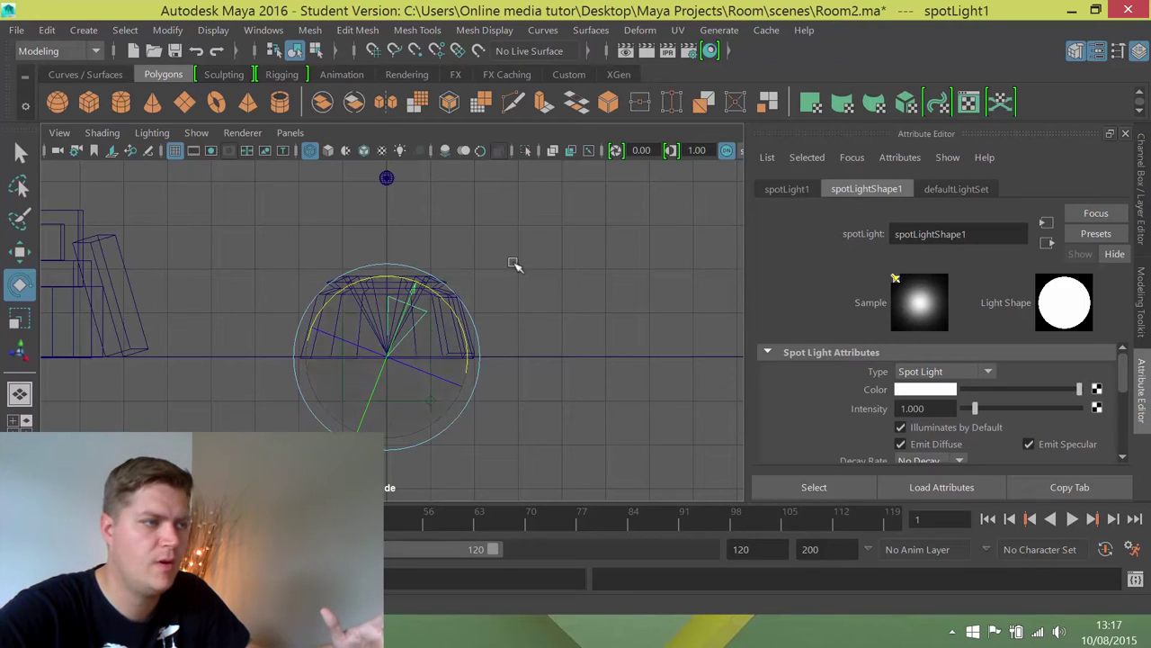
{"action": "left_click", "coordinate": [1140, 202]}
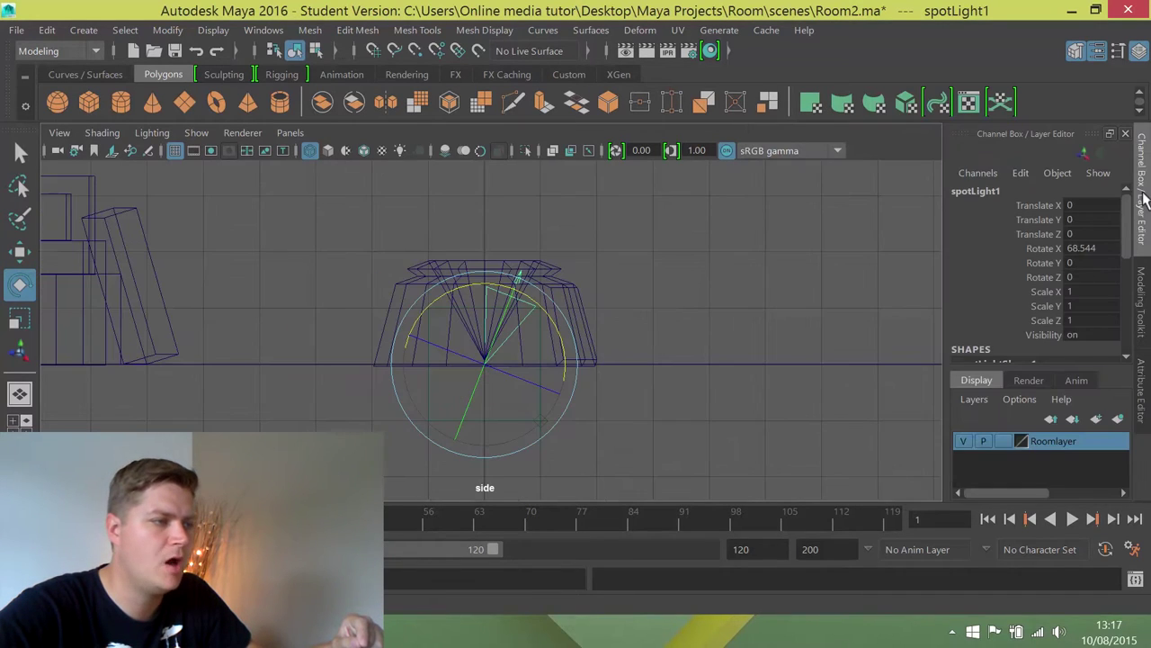
{"action": "double_click", "coordinate": [1083, 249]}
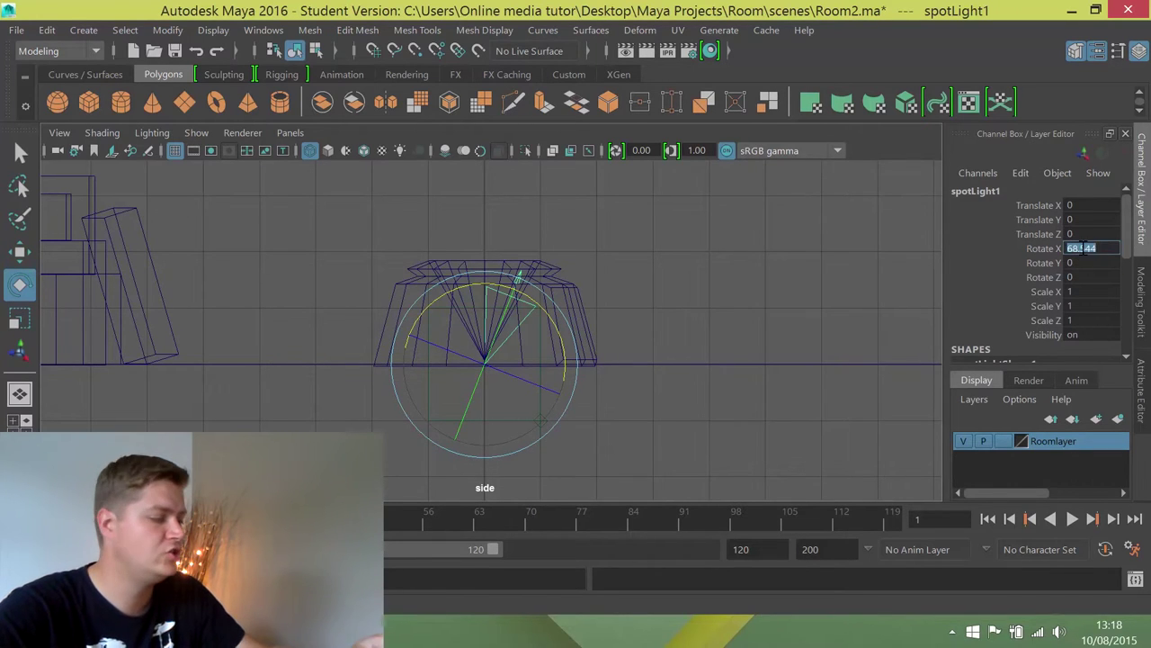
{"action": "type", "text": "90"}
{"action": "key", "text": "Return"}
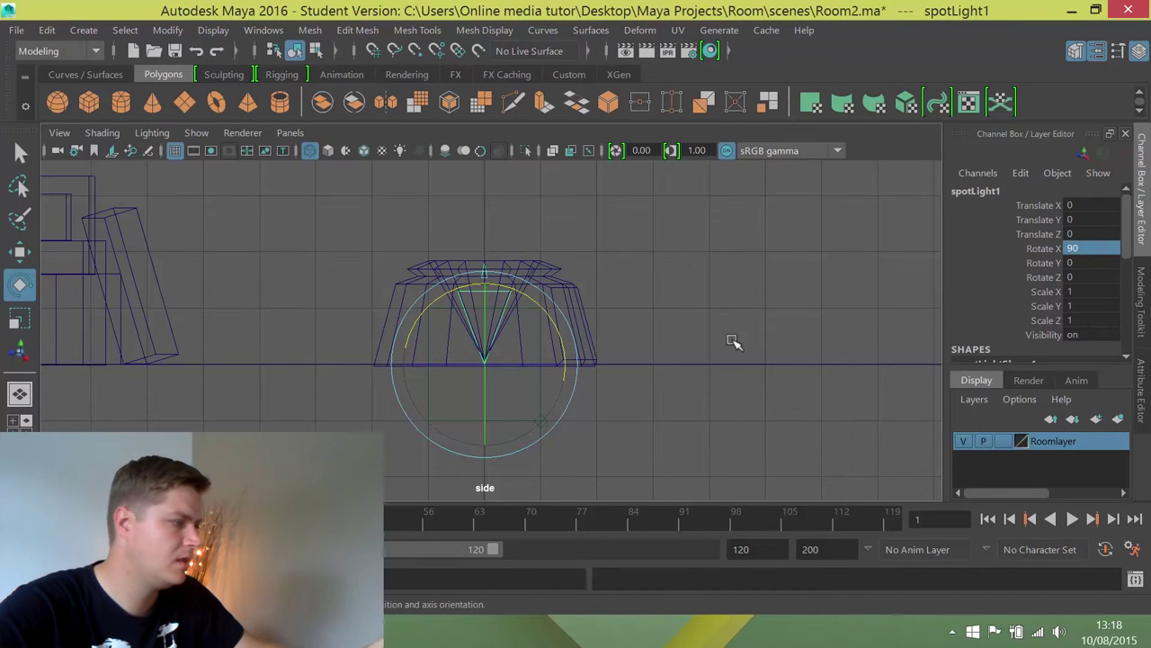
{"action": "key", "text": "w"}
{"action": "left_click_drag", "start_coordinate": [489, 280], "coordinate": [482, 241]}
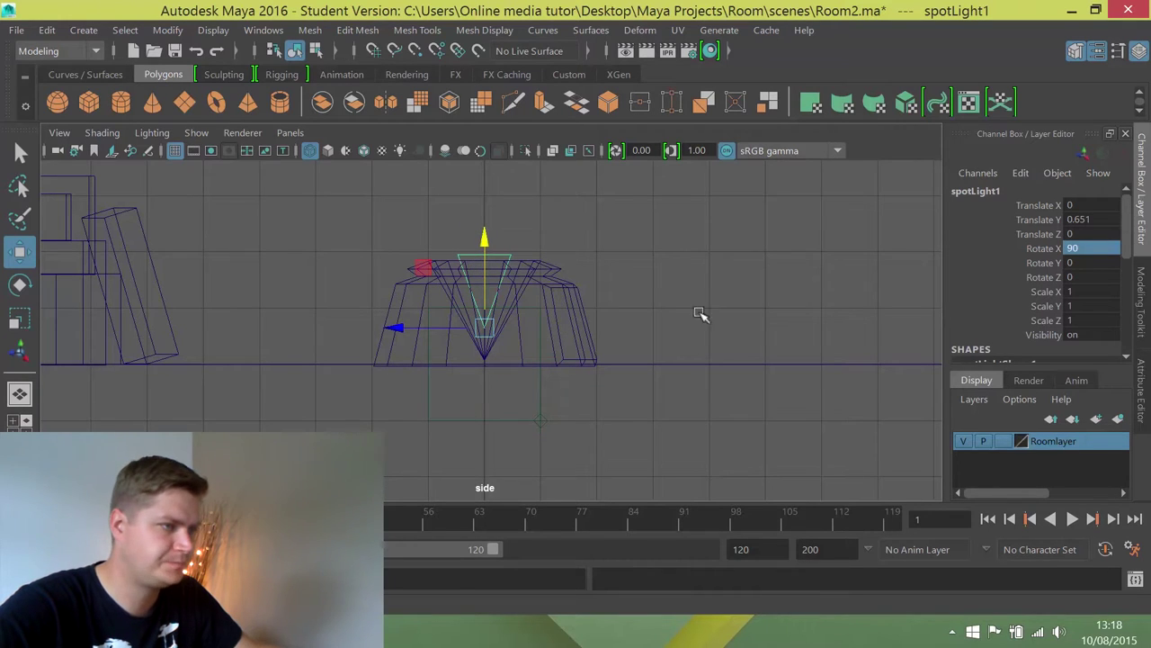
Widen the spot light's cone angle to about 76.5.
{"action": "left_click", "coordinate": [1142, 396]}
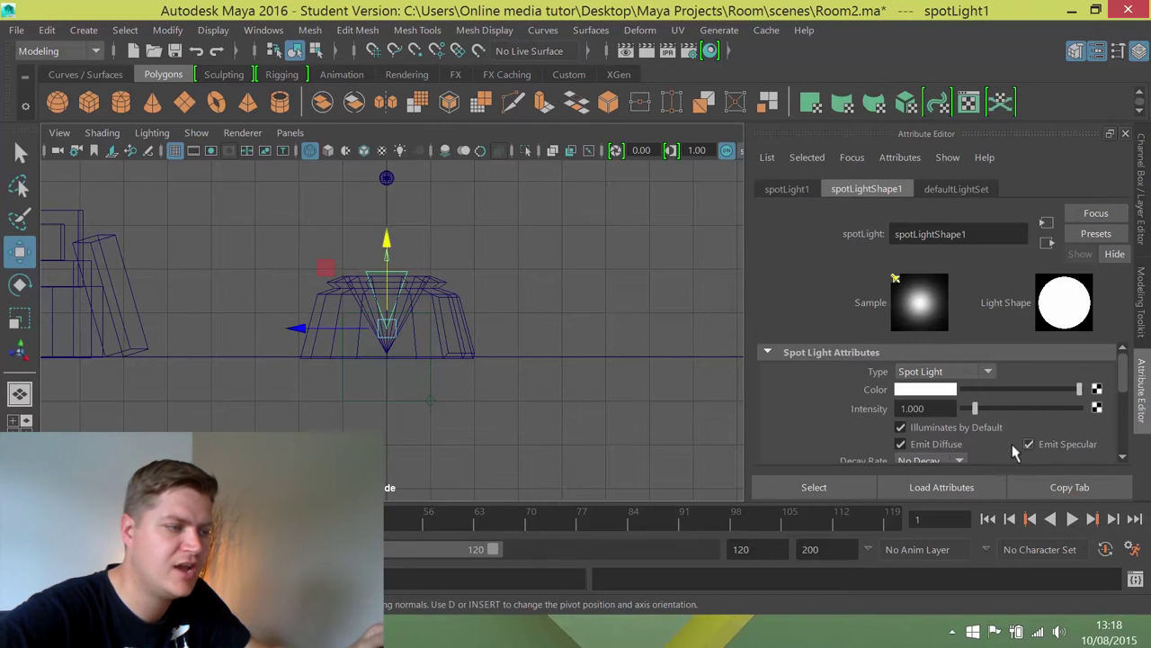
{"action": "left_click", "coordinate": [1121, 456]}
{"action": "scroll", "coordinate": [1121, 461], "scroll_direction": "down", "scroll_amount": 4}
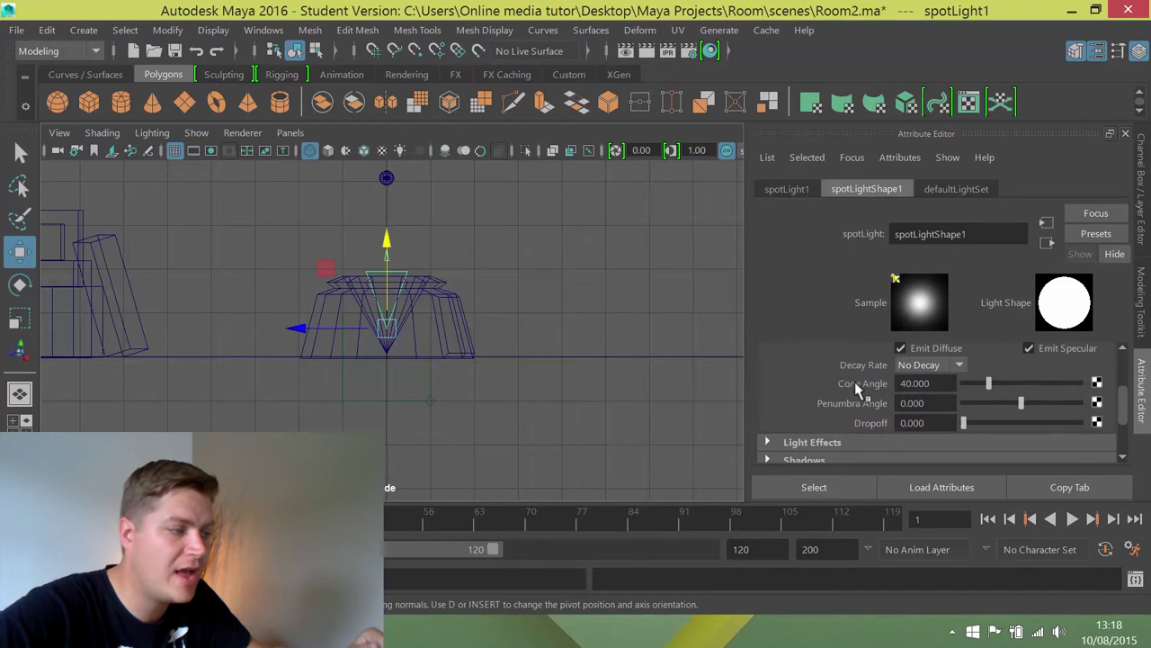
{"action": "left_click_drag", "start_coordinate": [989, 384], "coordinate": [1011, 385]}
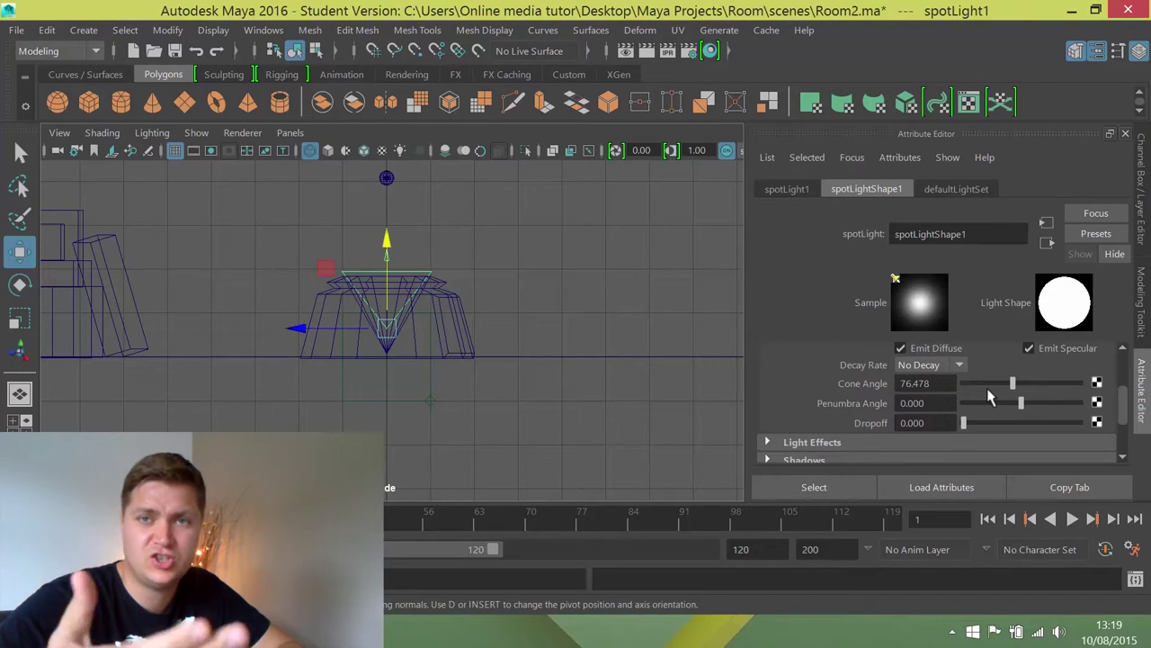
Set the spot light's penumbra angle to 30 to soften the beam's edge.
{"action": "left_click", "coordinate": [933, 402]}
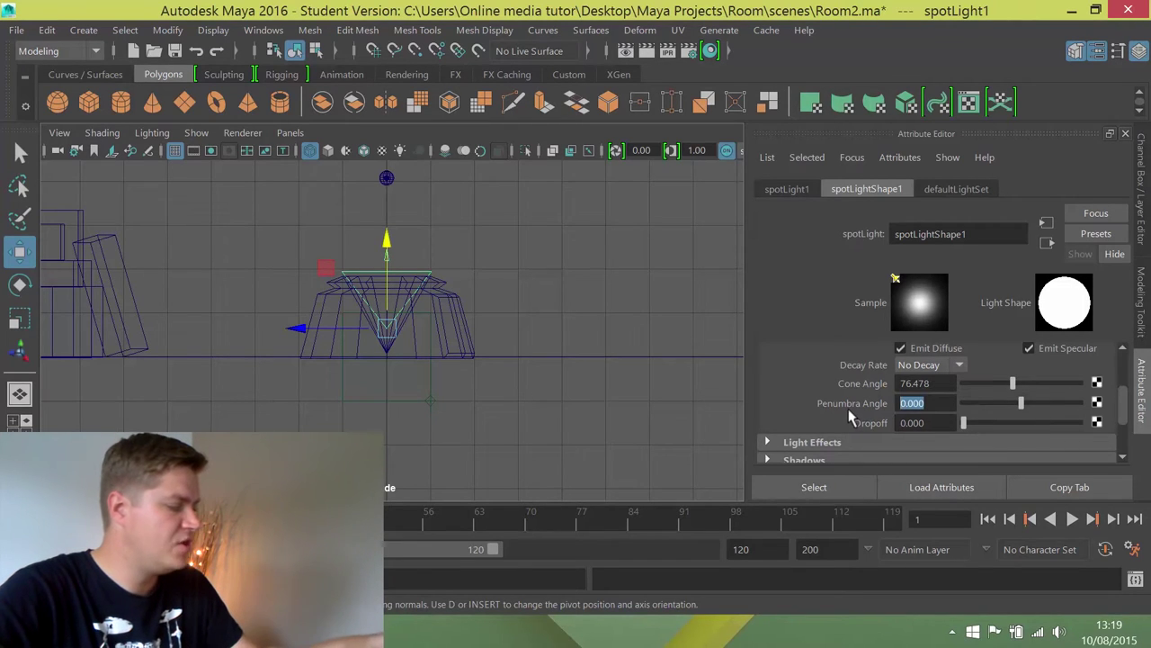
{"action": "type", "text": "30"}
{"action": "key", "text": "Return"}
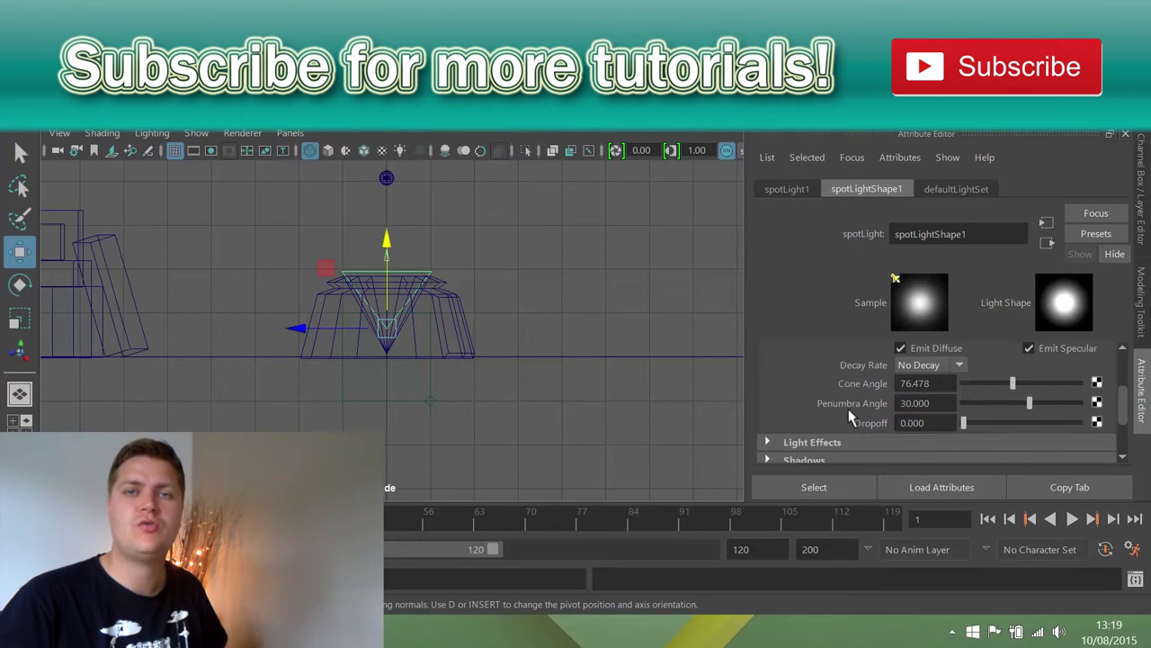
Change the spot light's color from white to a saturated light blue.
{"action": "scroll", "coordinate": [905, 411], "scroll_direction": "down", "scroll_amount": 3}
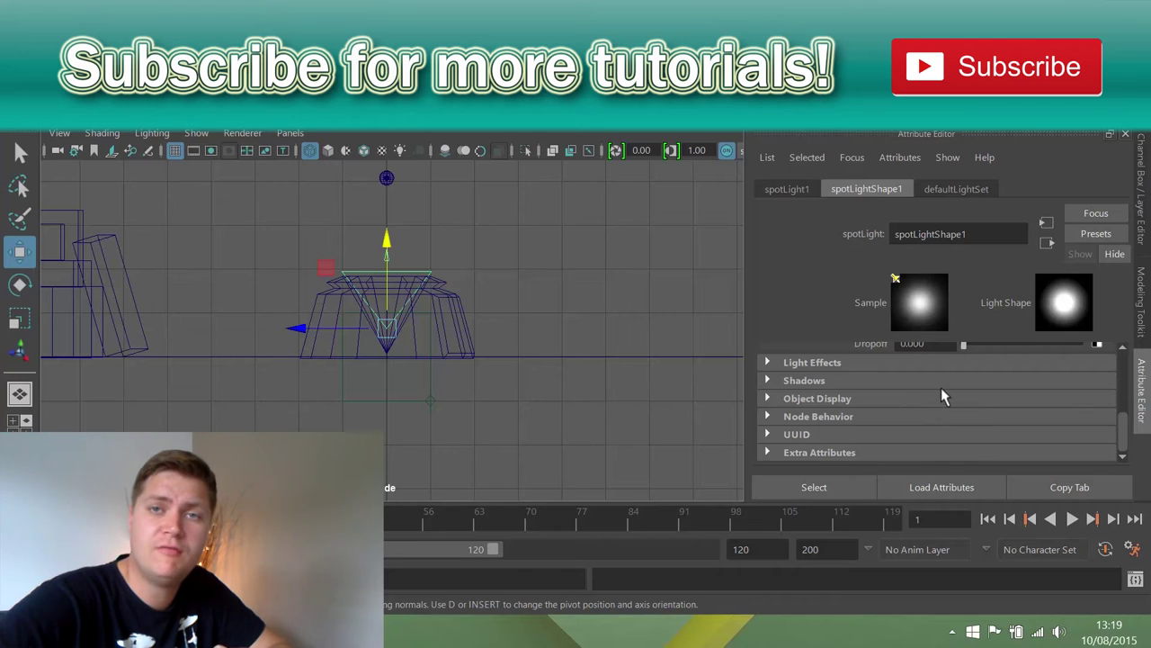
{"action": "scroll", "coordinate": [968, 412], "scroll_direction": "up", "scroll_amount": 5}
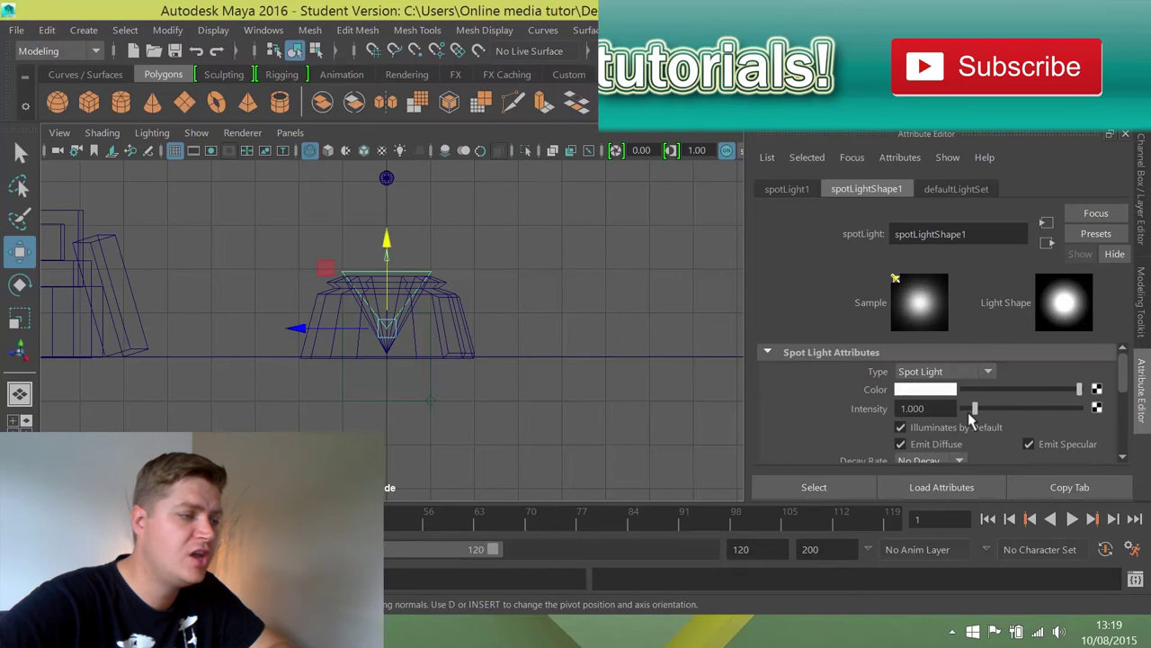
{"action": "left_click", "coordinate": [925, 390]}
{"action": "left_click_drag", "start_coordinate": [922, 439], "coordinate": [937, 439]}
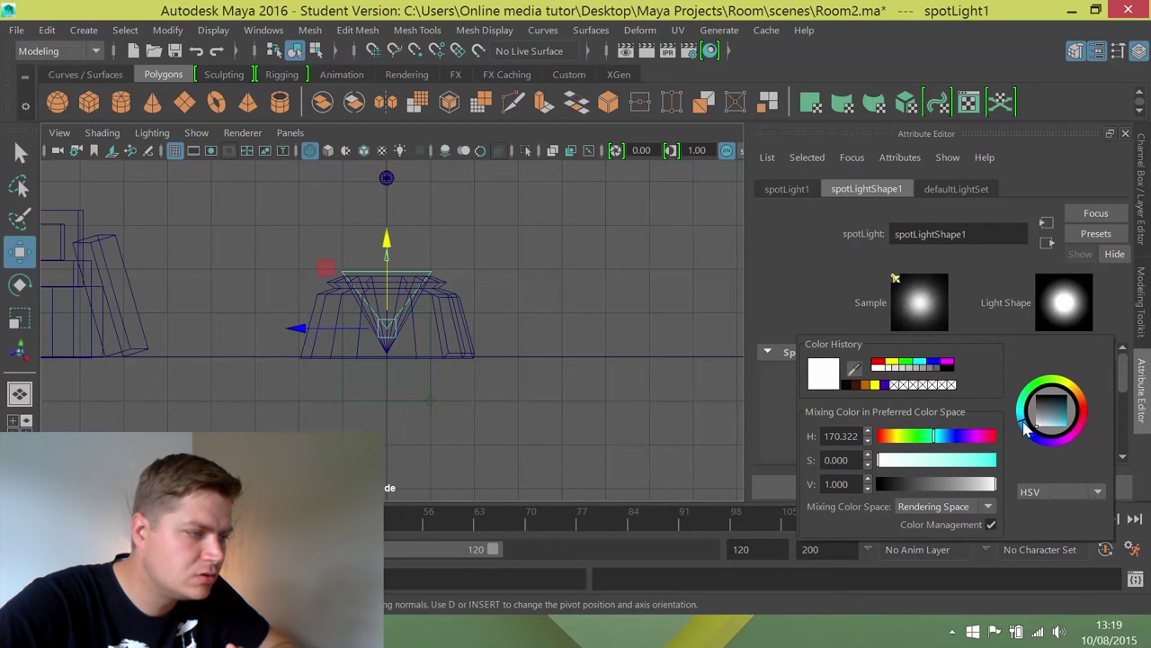
{"action": "left_click_drag", "start_coordinate": [1032, 430], "coordinate": [1075, 435]}
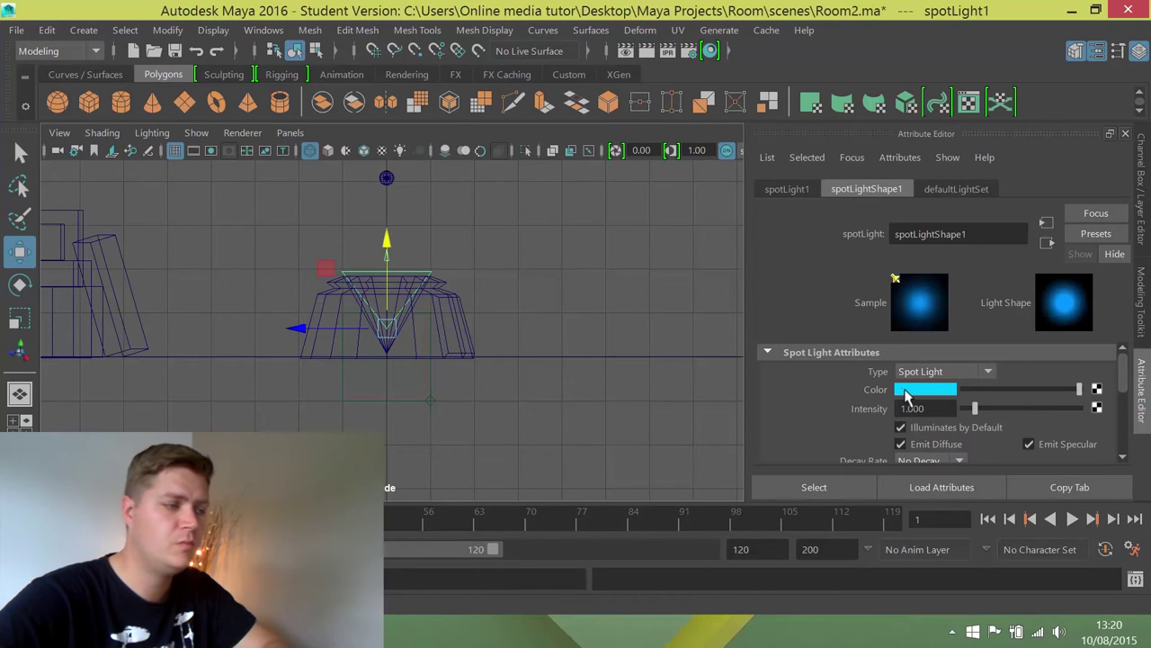
Set the spot light's decay rate to Quadratic.
{"action": "scroll", "coordinate": [898, 393], "scroll_direction": "down", "scroll_amount": 2}
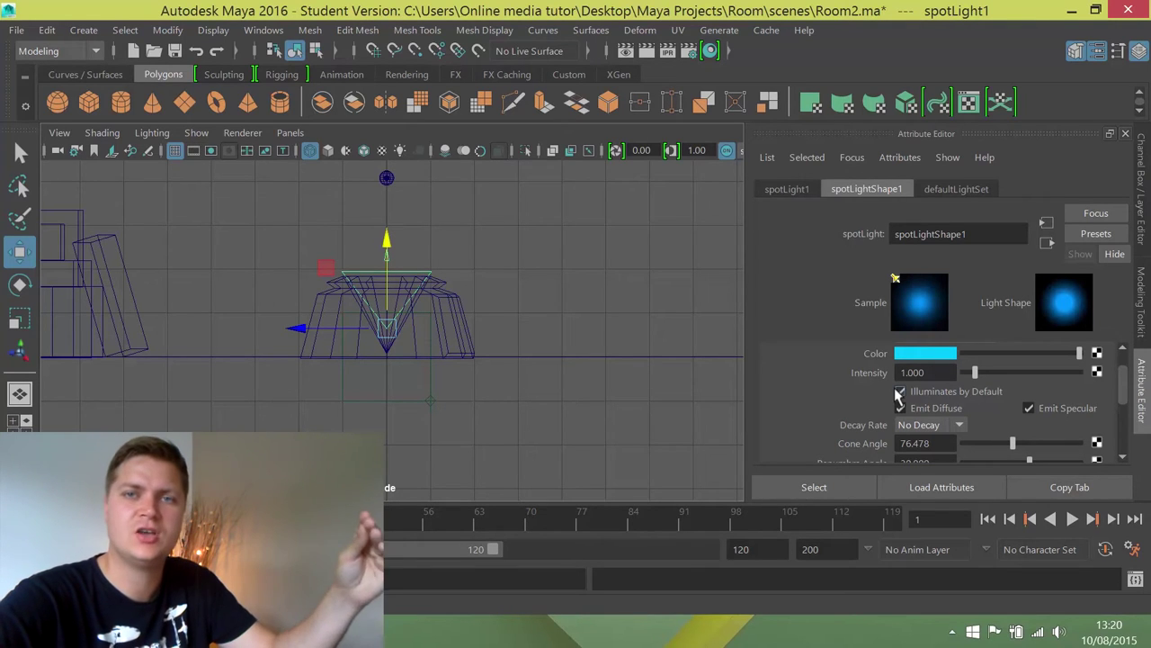
{"action": "left_click", "coordinate": [926, 424]}
{"action": "left_click", "coordinate": [910, 476]}
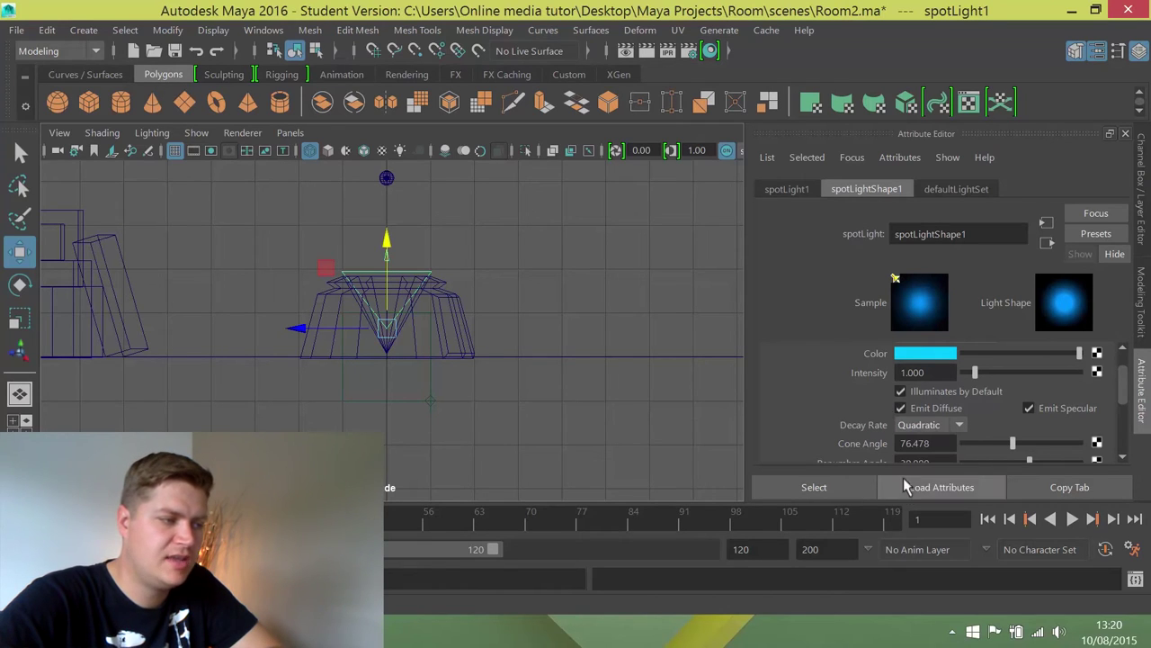
Set the fog intensity in the spot light's light effects to 5.
{"action": "scroll", "coordinate": [995, 404], "scroll_direction": "down", "scroll_amount": 1}
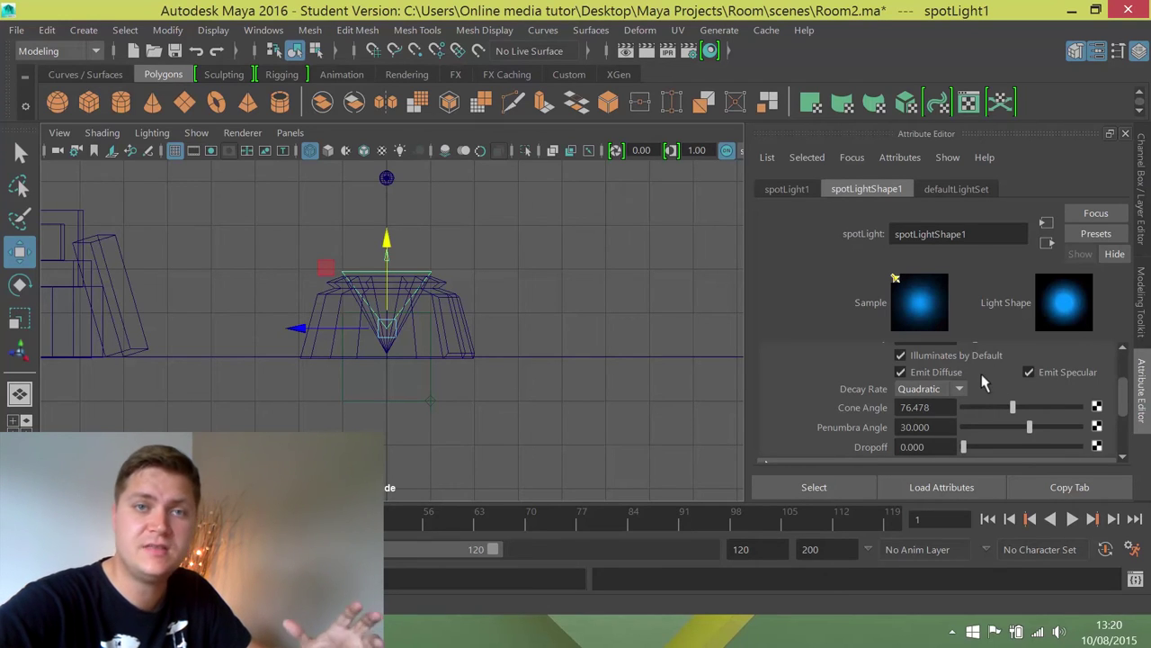
{"action": "scroll", "coordinate": [955, 407], "scroll_direction": "down", "scroll_amount": 2}
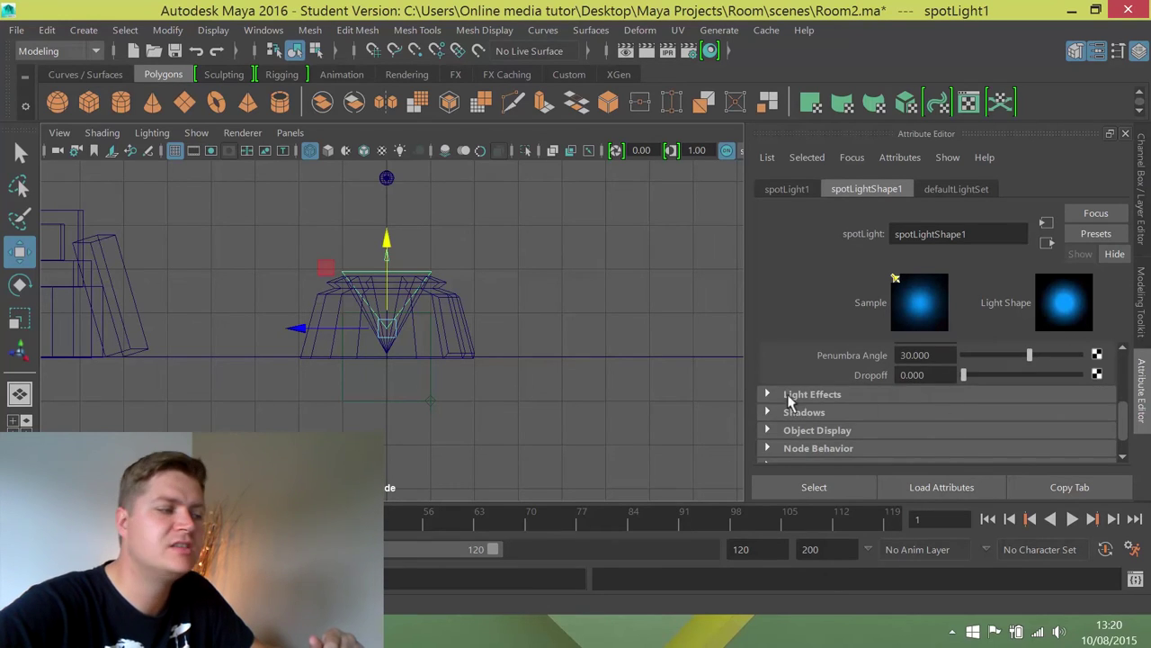
{"action": "left_click", "coordinate": [802, 398]}
{"action": "scroll", "coordinate": [803, 395], "scroll_direction": "down", "scroll_amount": 1}
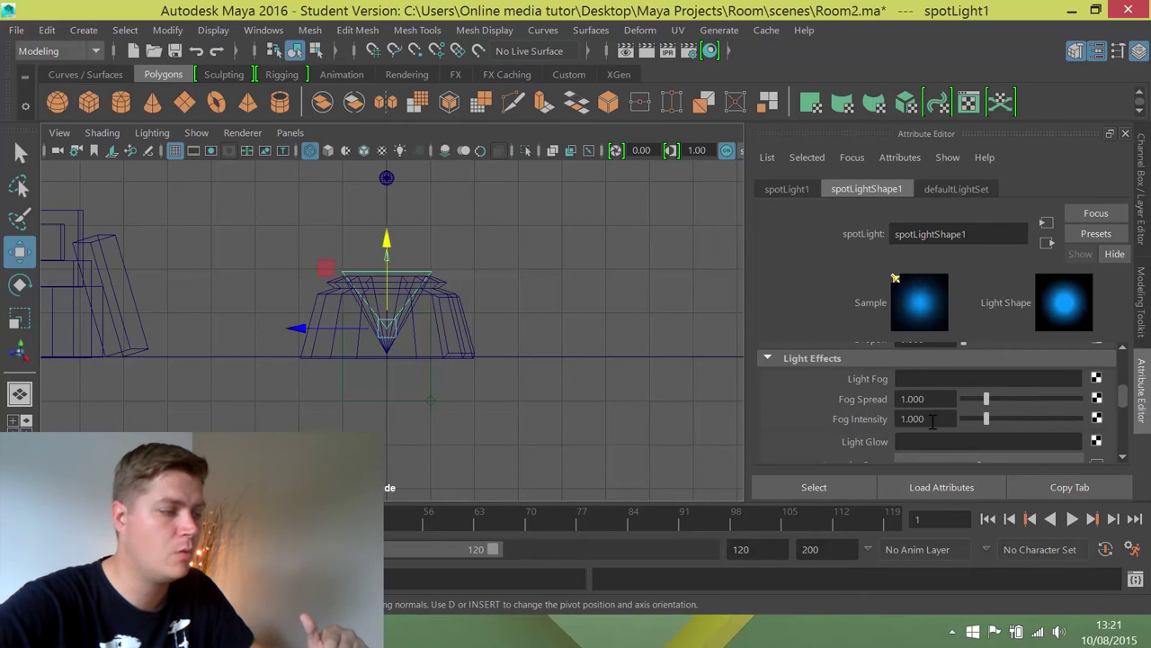
{"action": "left_click_drag", "start_coordinate": [935, 419], "coordinate": [882, 418]}
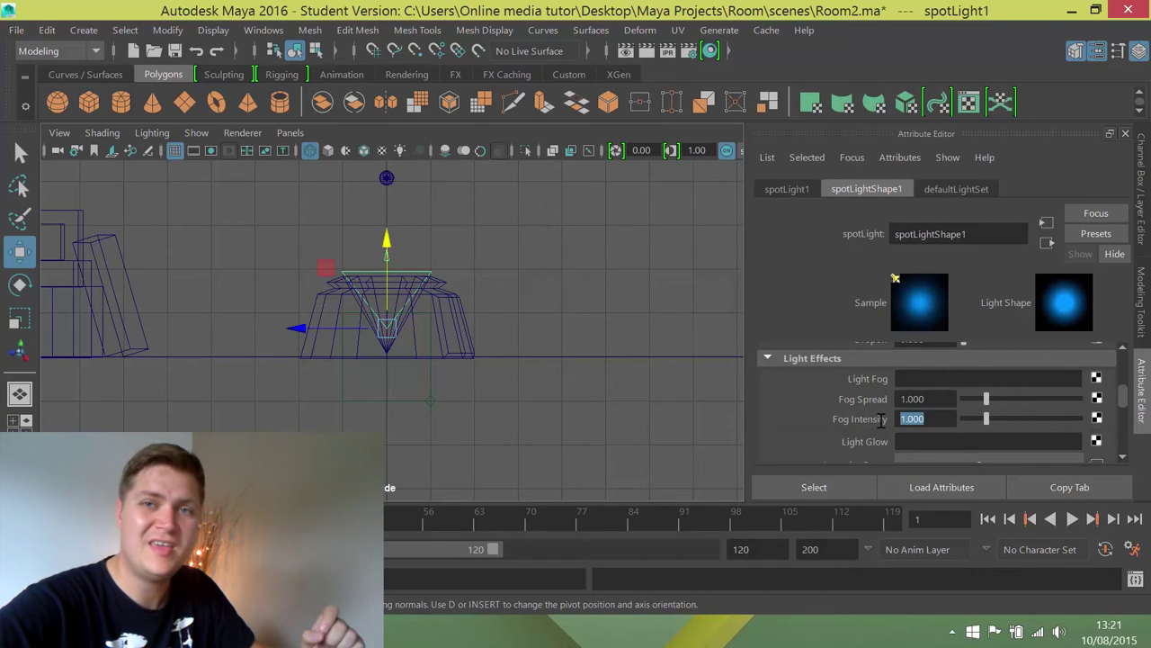
{"action": "type", "text": "5"}
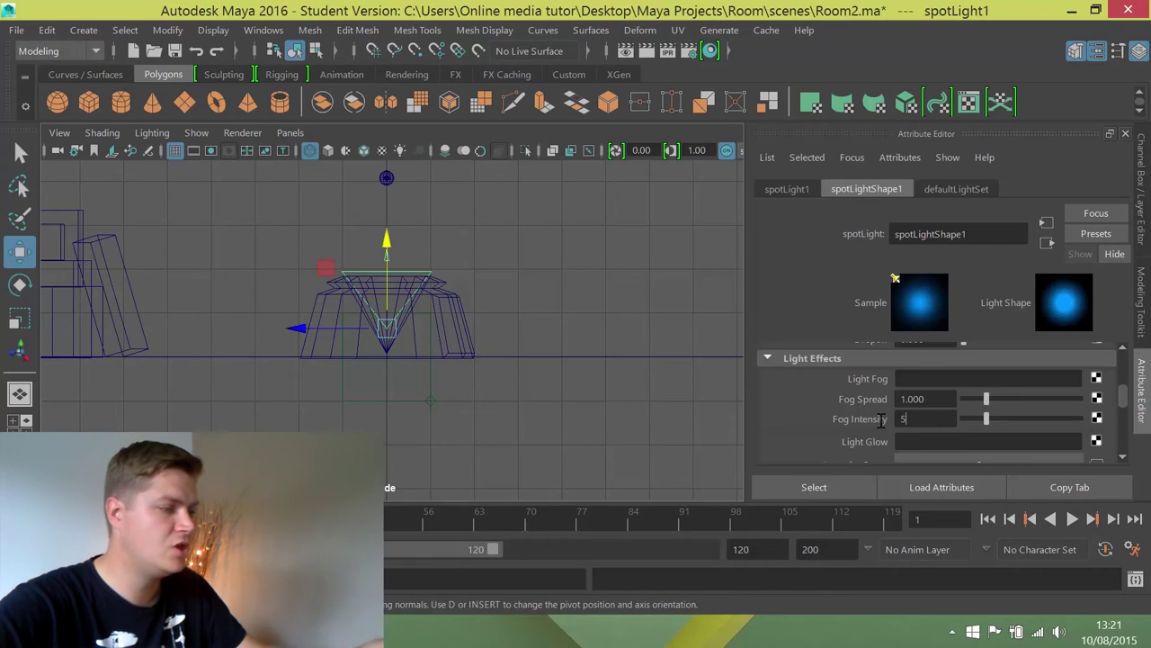
{"action": "key", "text": "Return"}
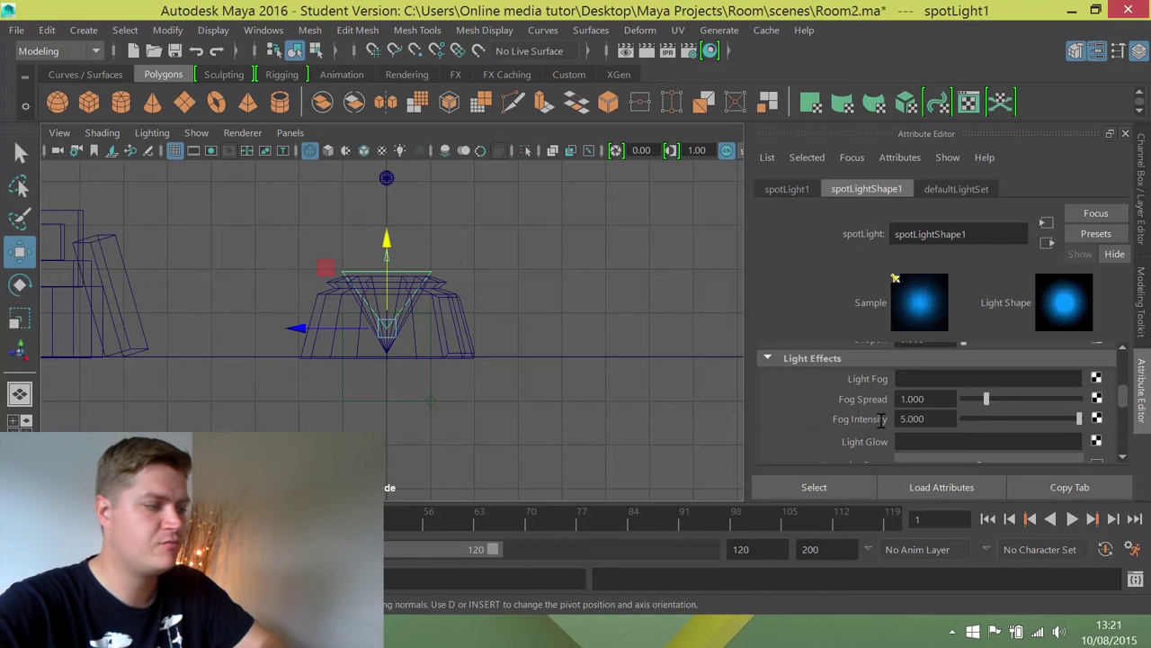
Add a light fog node to the spot light and make the fog color a saturated blue.
{"action": "left_click", "coordinate": [1097, 379]}
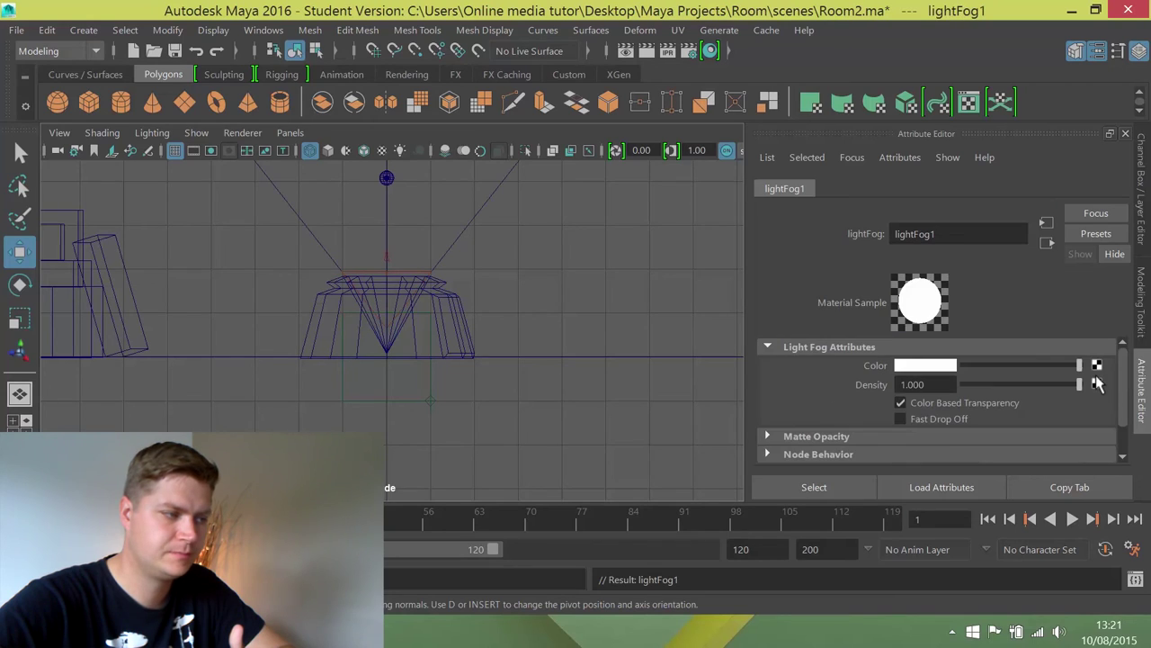
{"action": "left_click", "coordinate": [929, 367]}
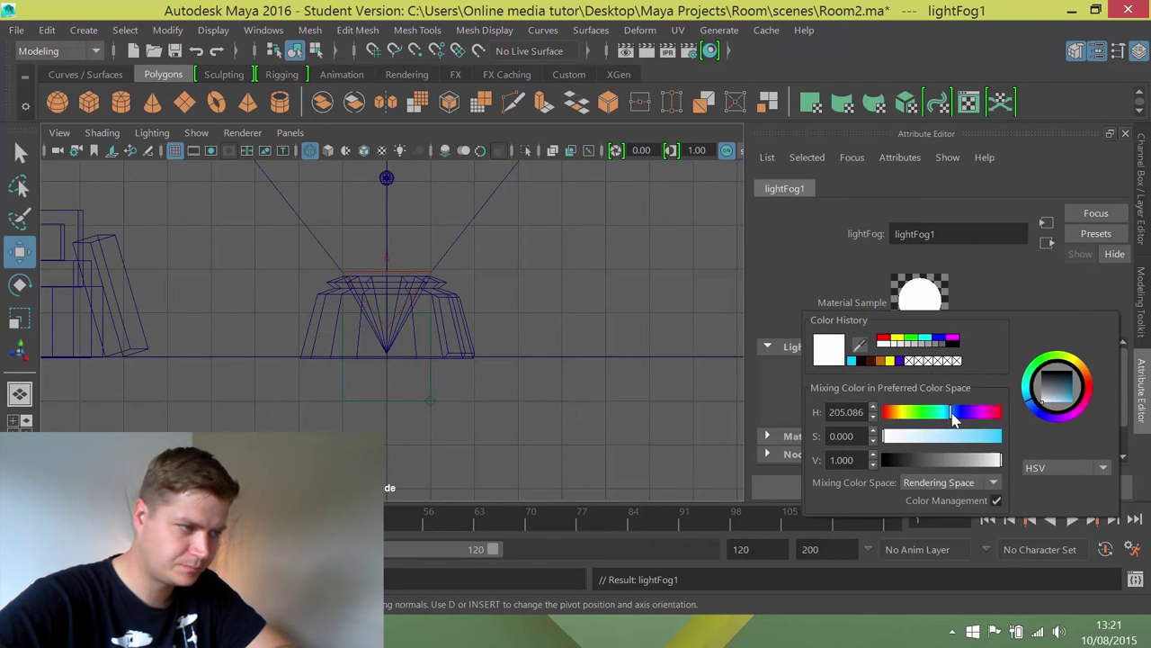
{"action": "mouse_move", "coordinate": [953, 414]}
{"action": "left_mouse_down"}
{"action": "mouse_move", "coordinate": [976, 442]}
{"action": "mouse_move", "coordinate": [1004, 434]}
{"action": "mouse_move", "coordinate": [962, 420]}
{"action": "left_mouse_up"}
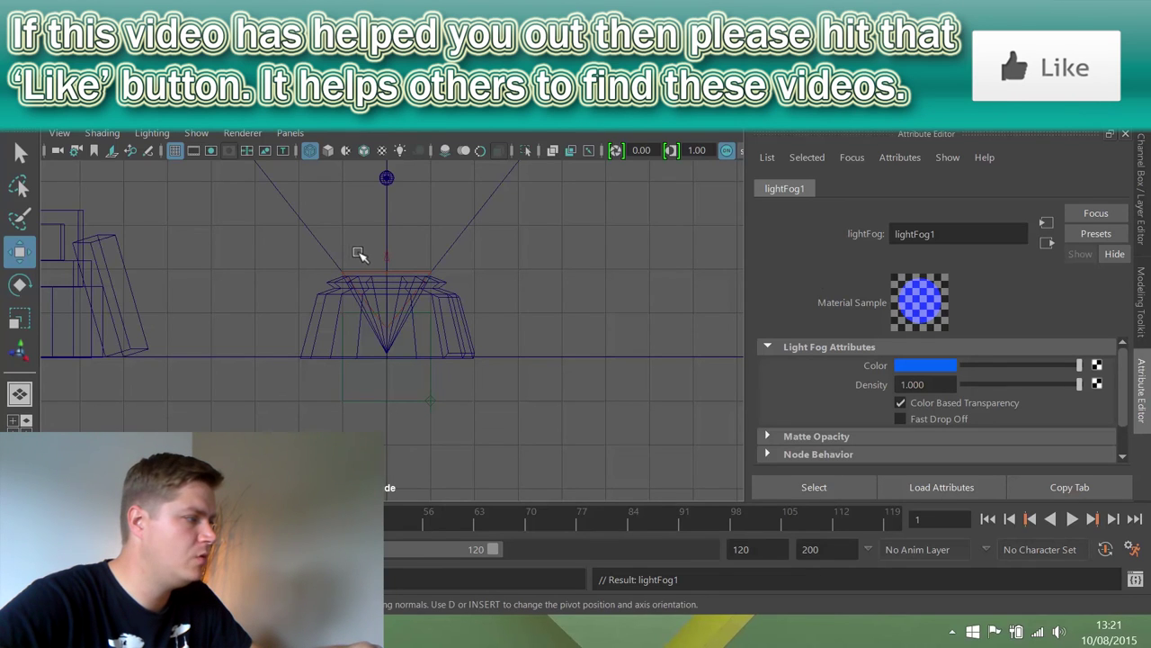
Render the perspective view facing the base from a low angle and turn off the sRGB gamma view transform in the render.
{"action": "key", "text": "space"}
{"action": "key", "text": "space"}
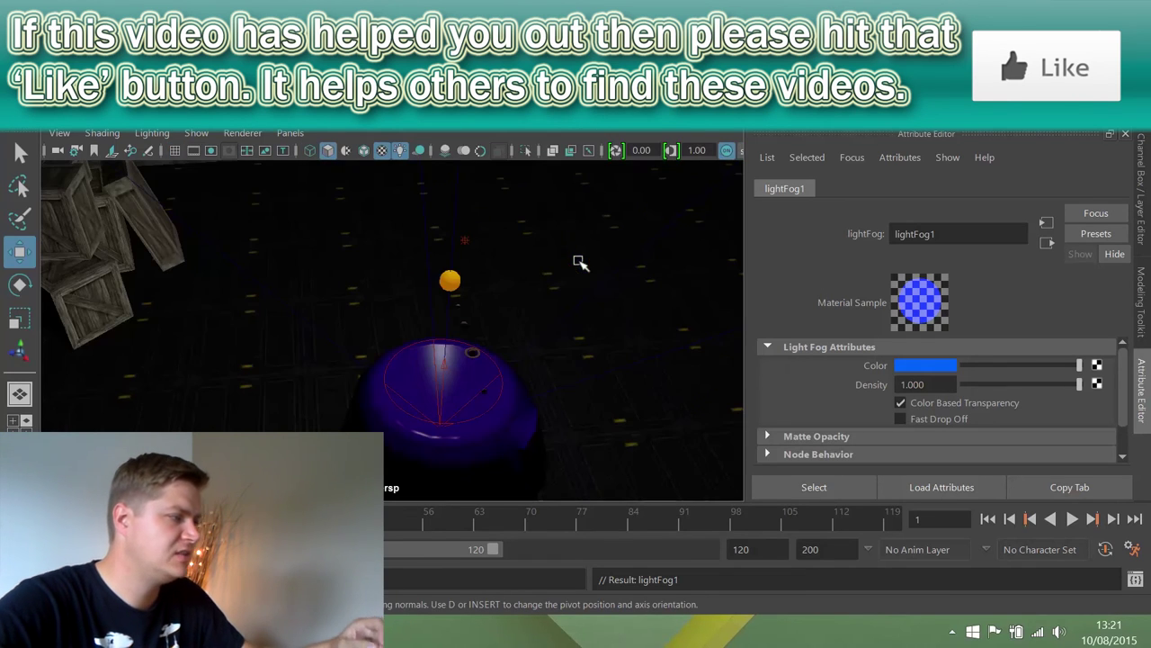
{"action": "left_click_drag", "start_coordinate": [528, 326], "coordinate": [417, 404], "text": "alt"}
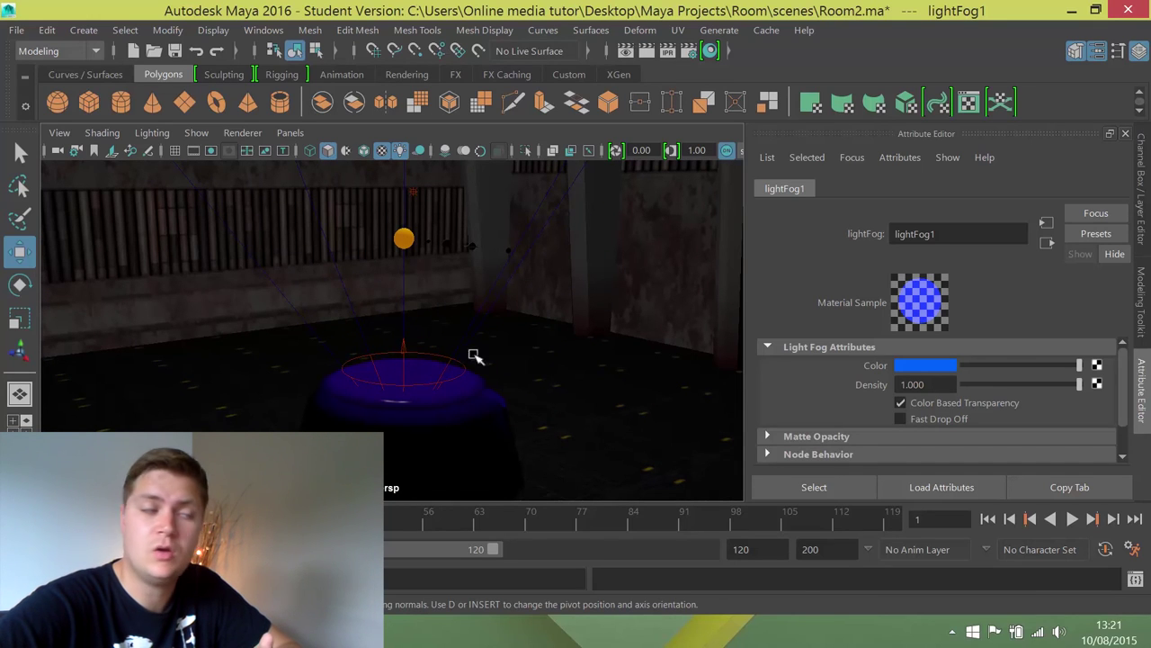
{"action": "left_click", "coordinate": [647, 51]}
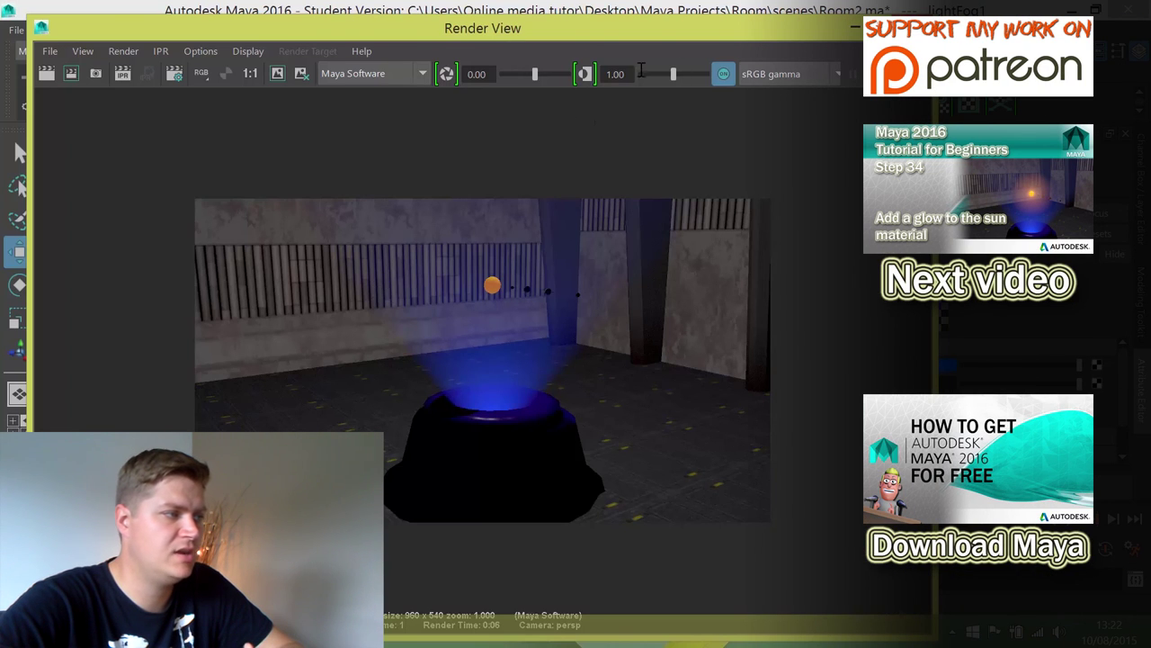
{"action": "left_click", "coordinate": [723, 75]}
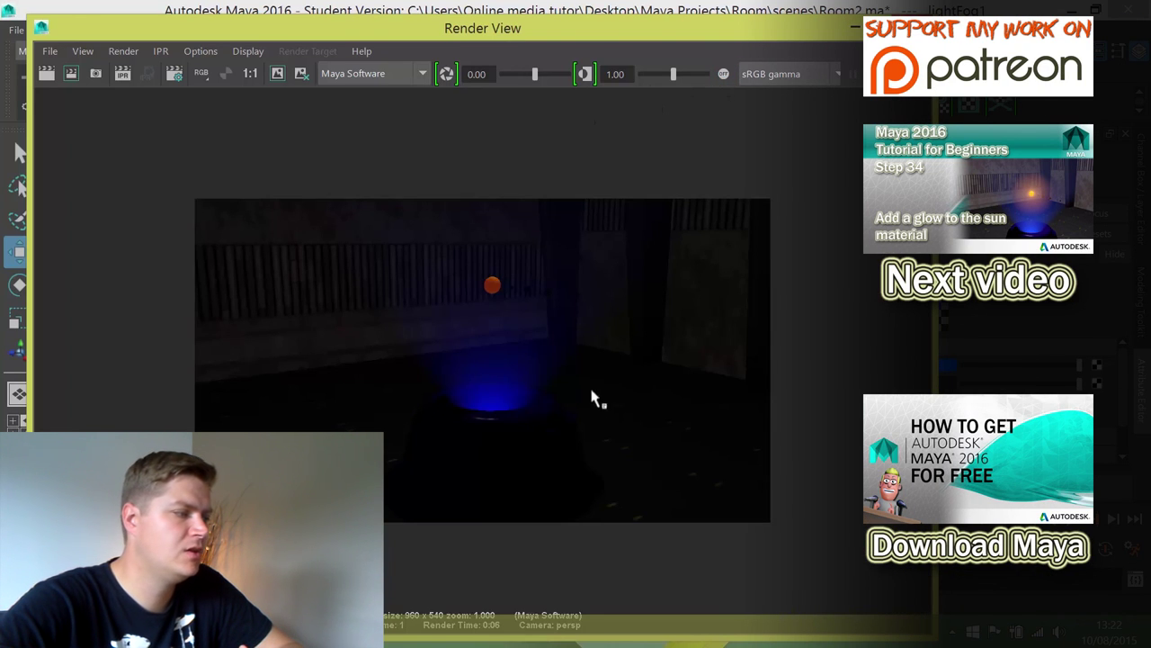